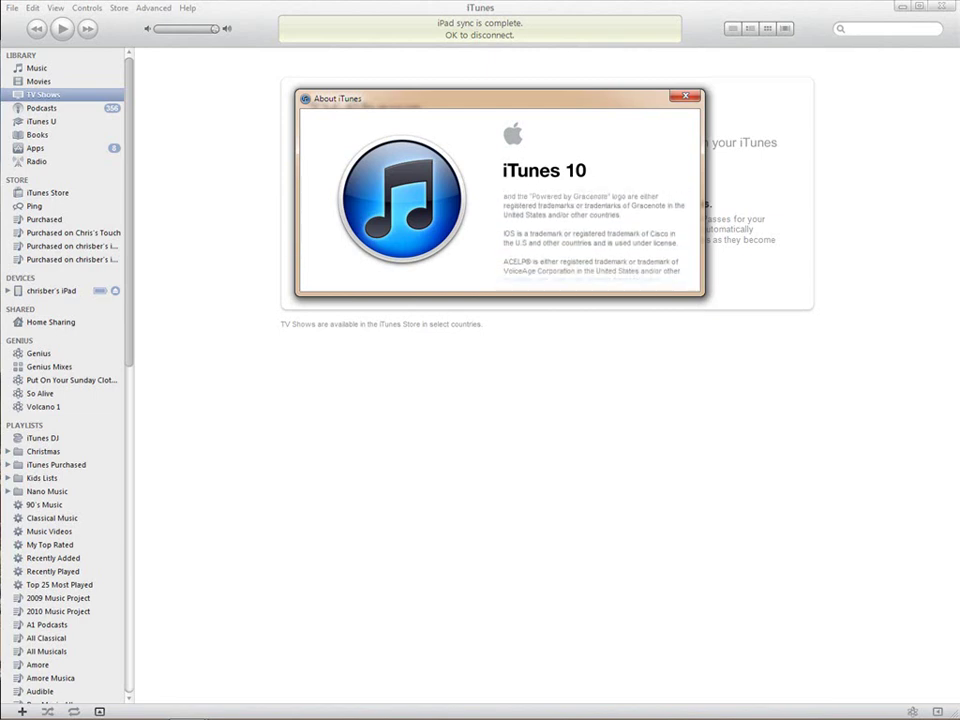
# - Close the About iTunes window and browse the library's Movies, Music, Books and Apps collections
pyautogui.click(685, 96)
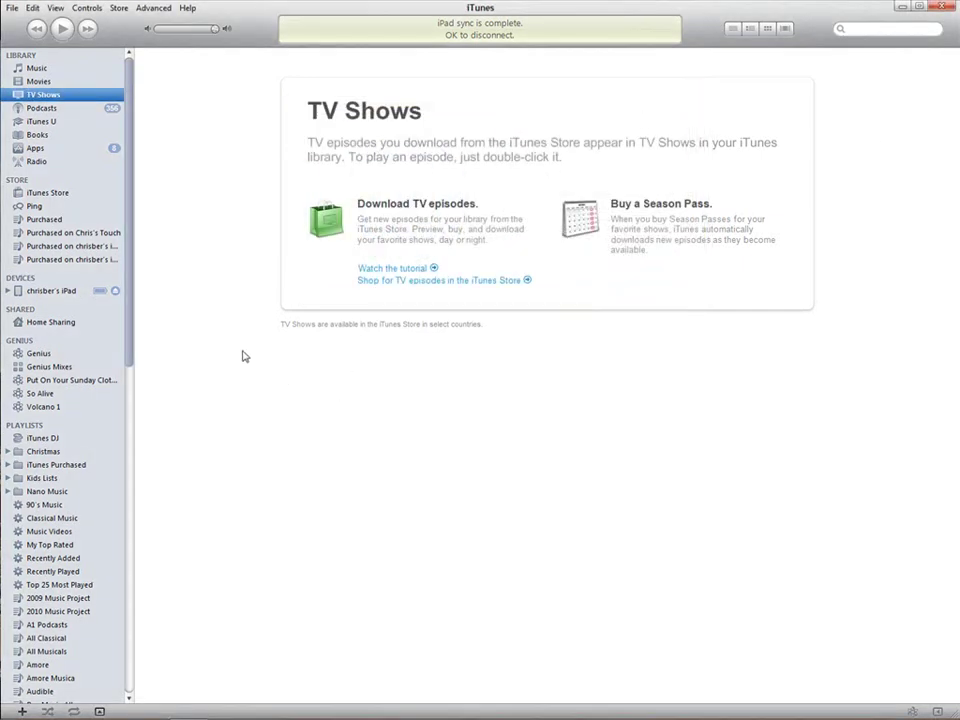
pyautogui.click(40, 81)
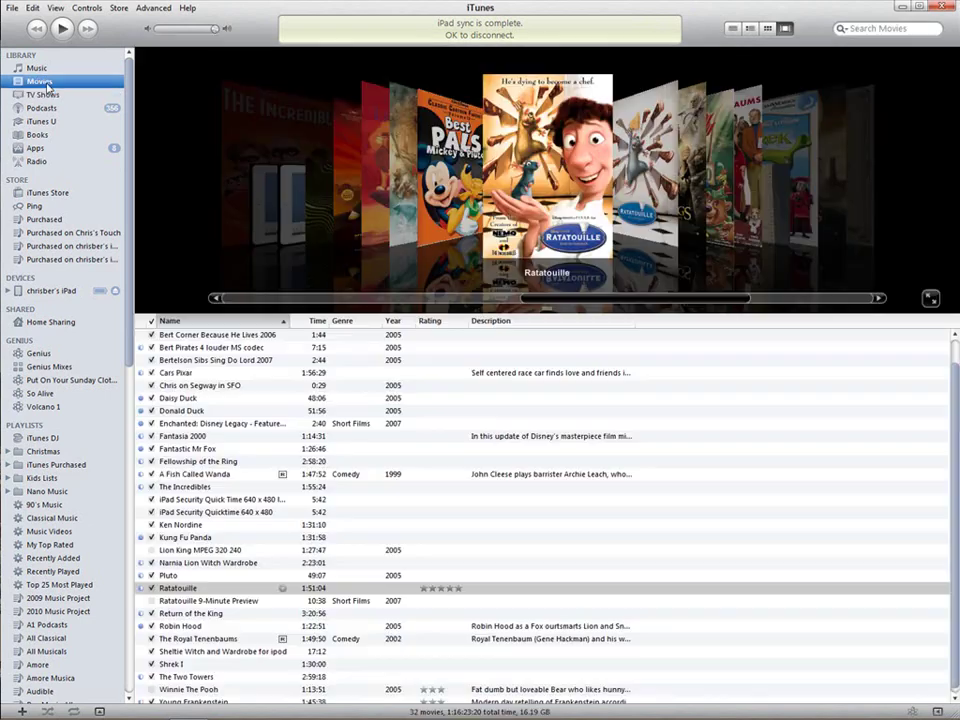
pyautogui.click(40, 68)
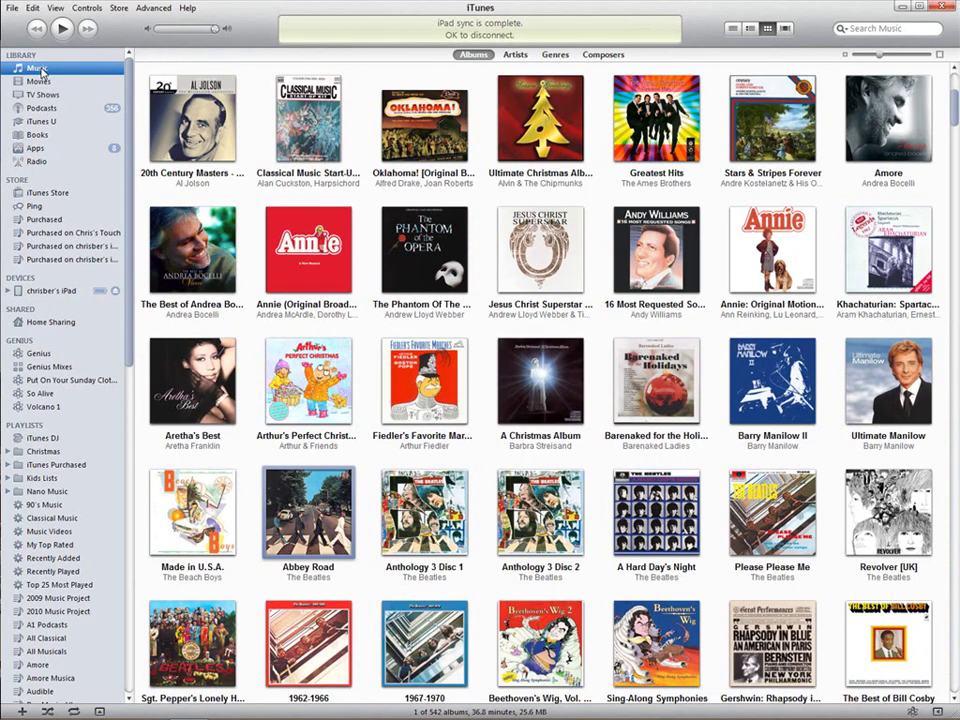
pyautogui.click(40, 135)
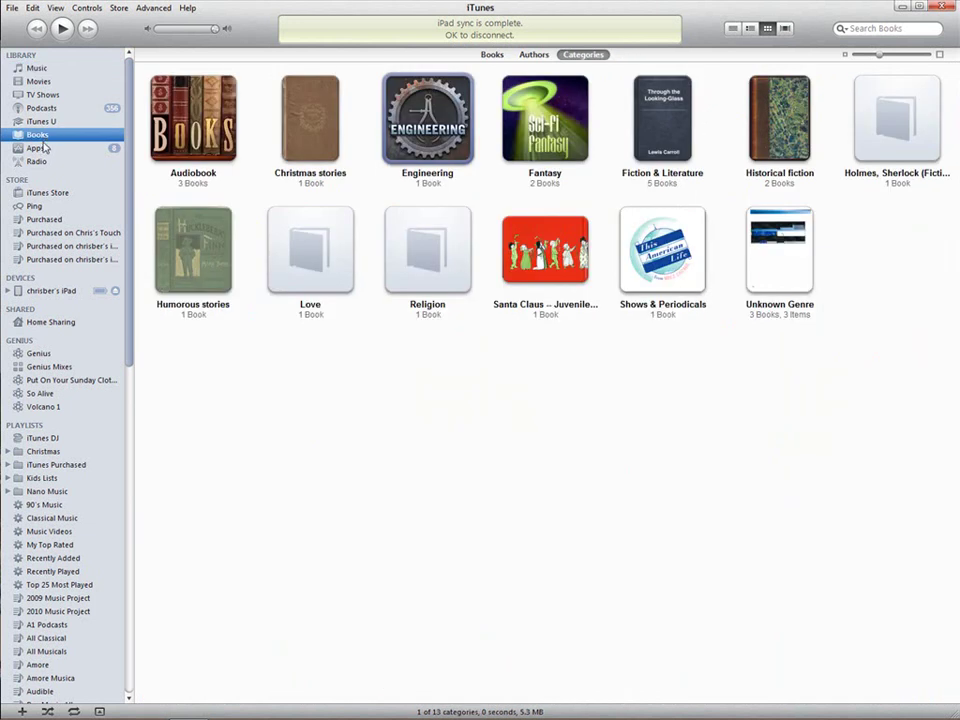
pyautogui.click(38, 148)
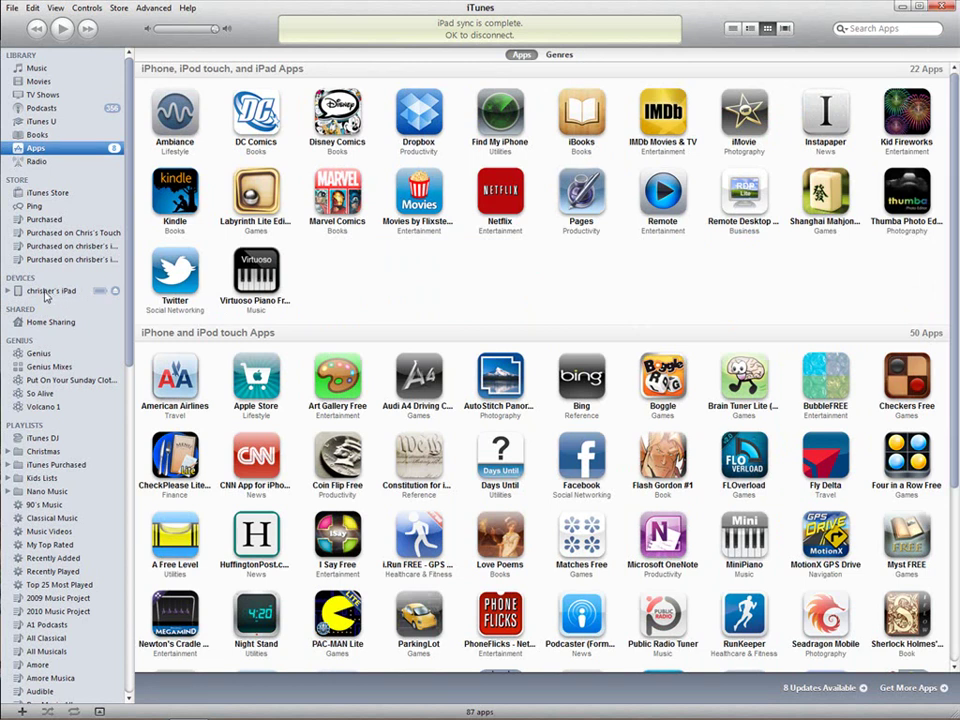
# - Open the connected iPad's summary and try to enable Encrypt iPad backup, cancelling the password request
pyautogui.click(45, 292)
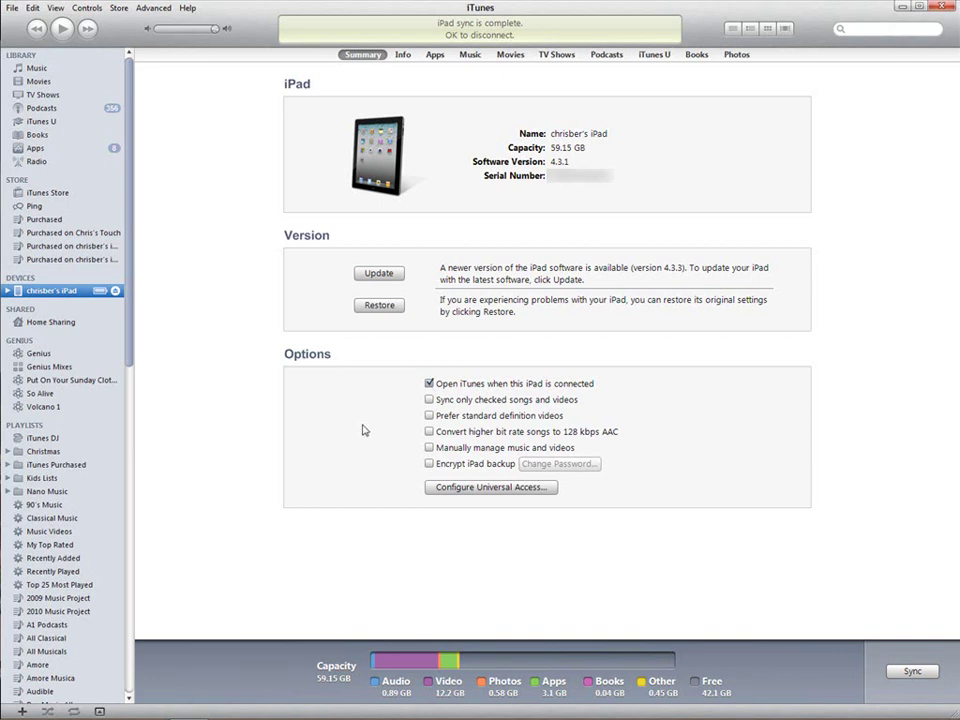
pyautogui.click(429, 465)
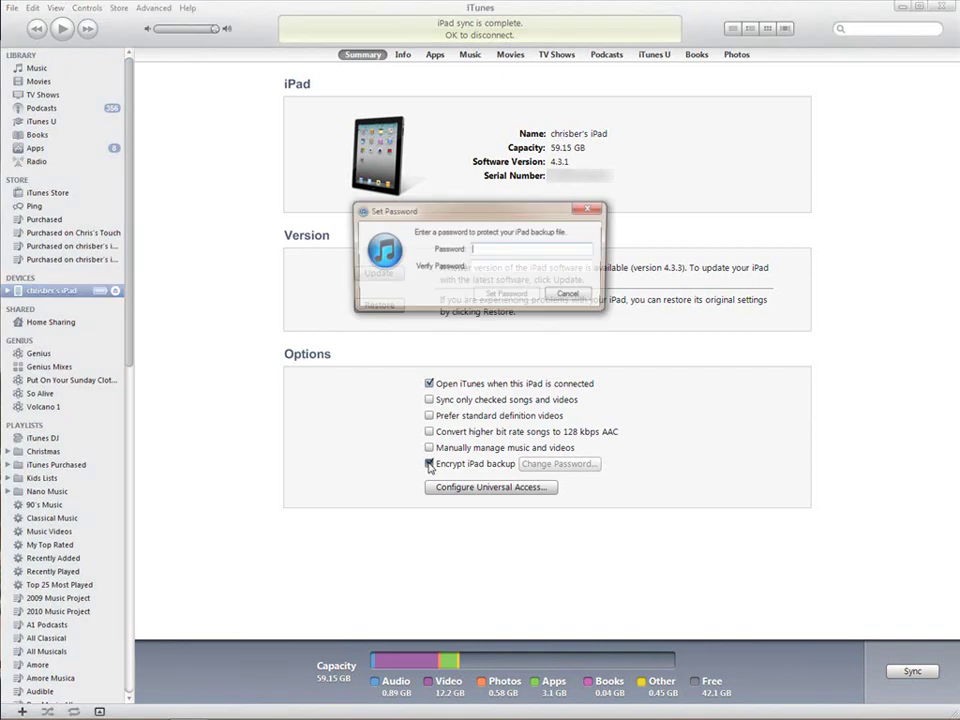
pyautogui.click(572, 296)
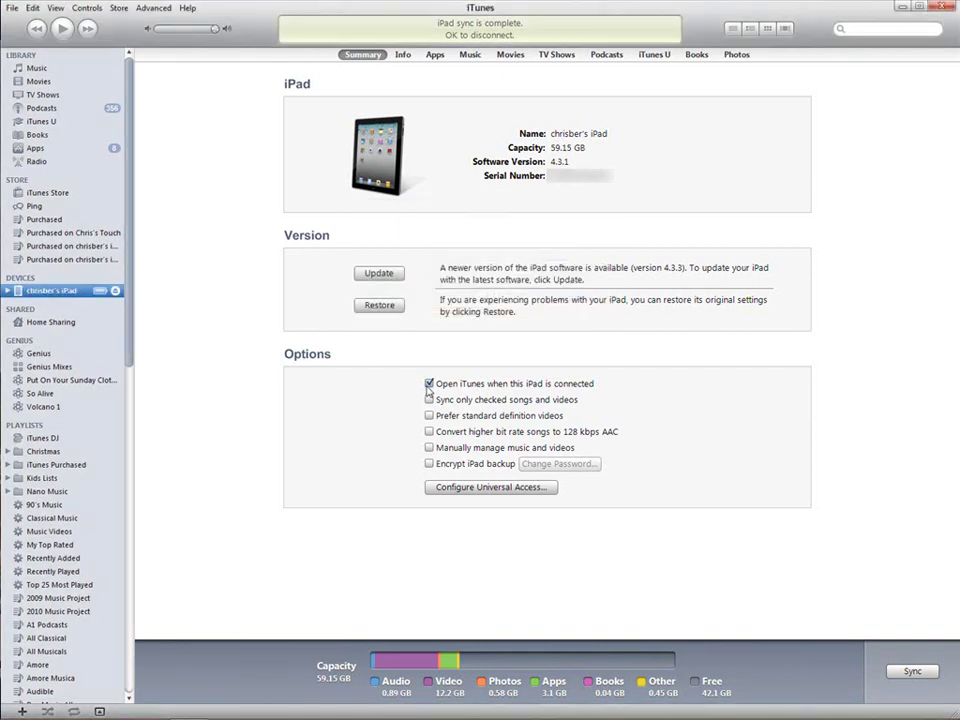
# - Expand the iPad's contents, look through its Music, Movies, Podcasts and Books, and return to the device summary
pyautogui.click(7, 291)
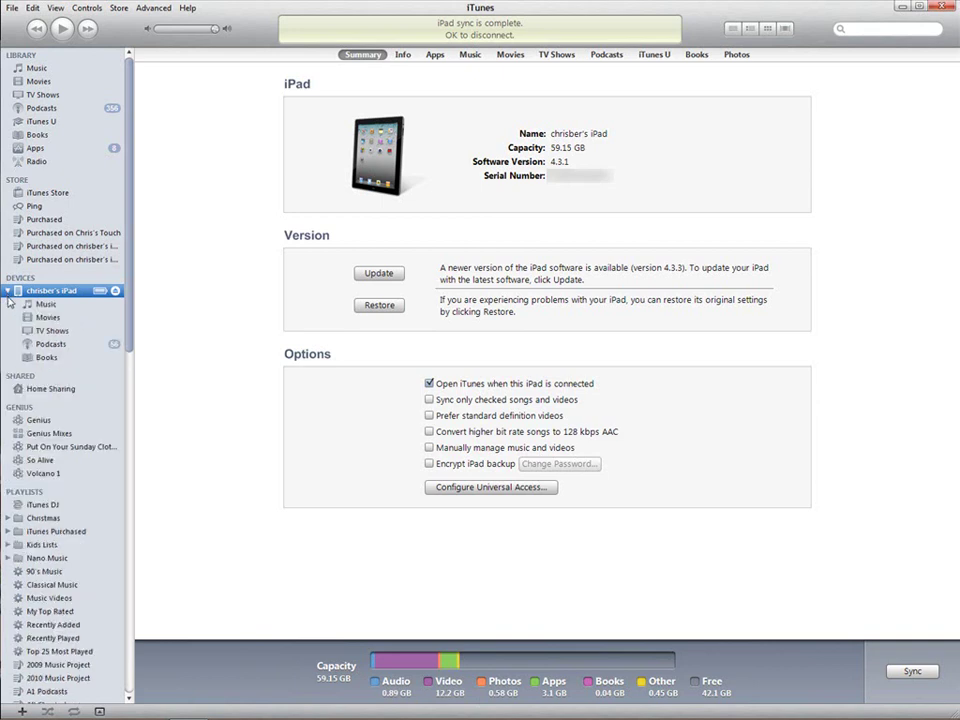
pyautogui.click(46, 305)
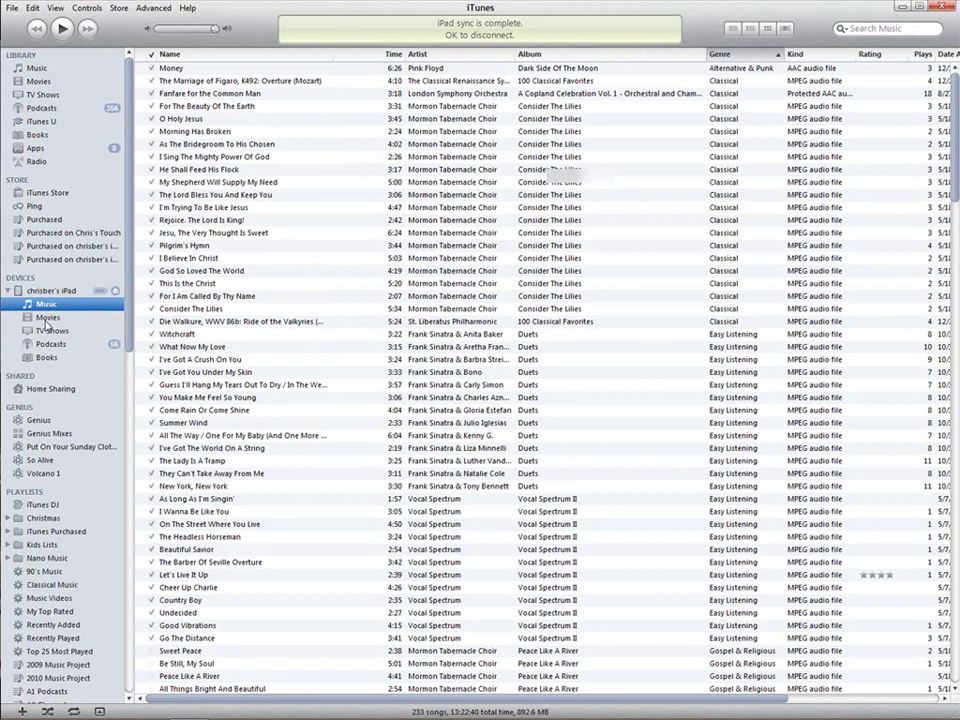
pyautogui.click(47, 317)
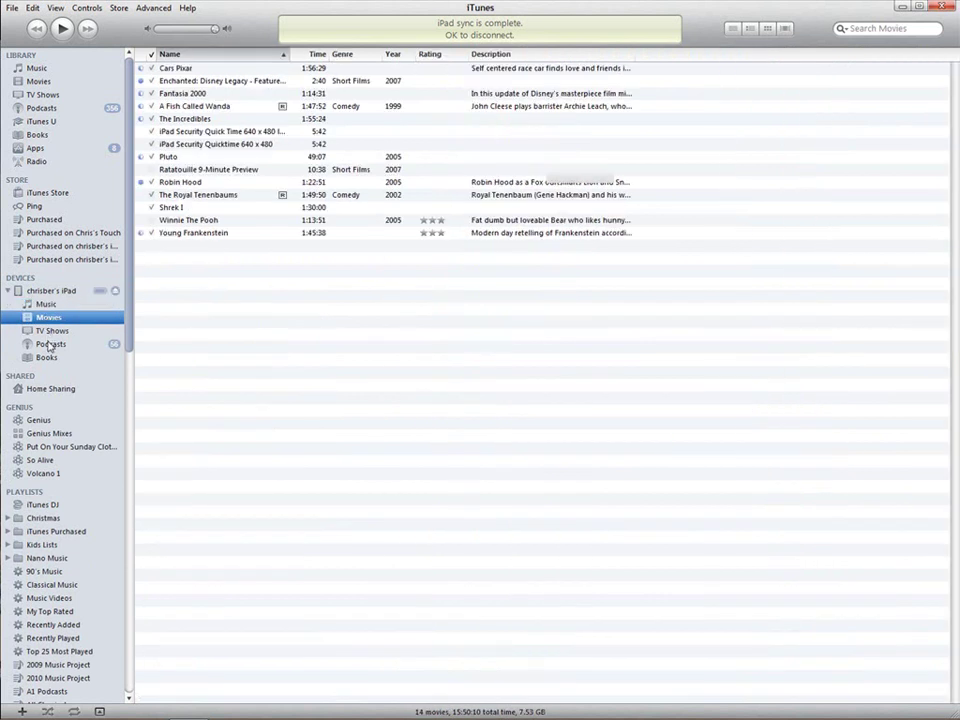
pyautogui.click(48, 345)
pyautogui.click(47, 358)
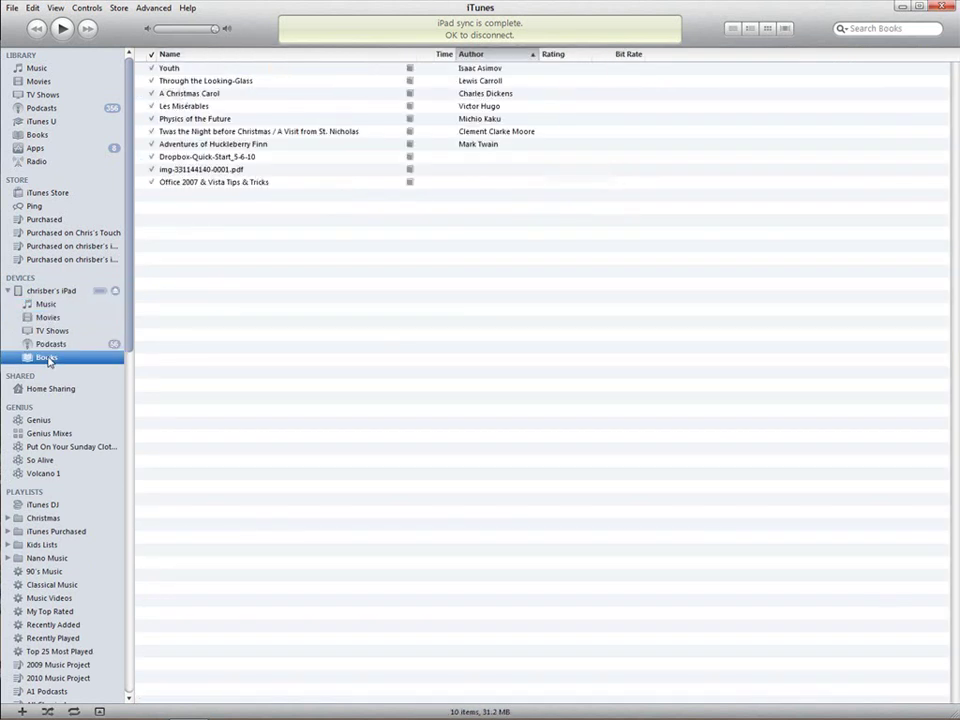
pyautogui.click(64, 292)
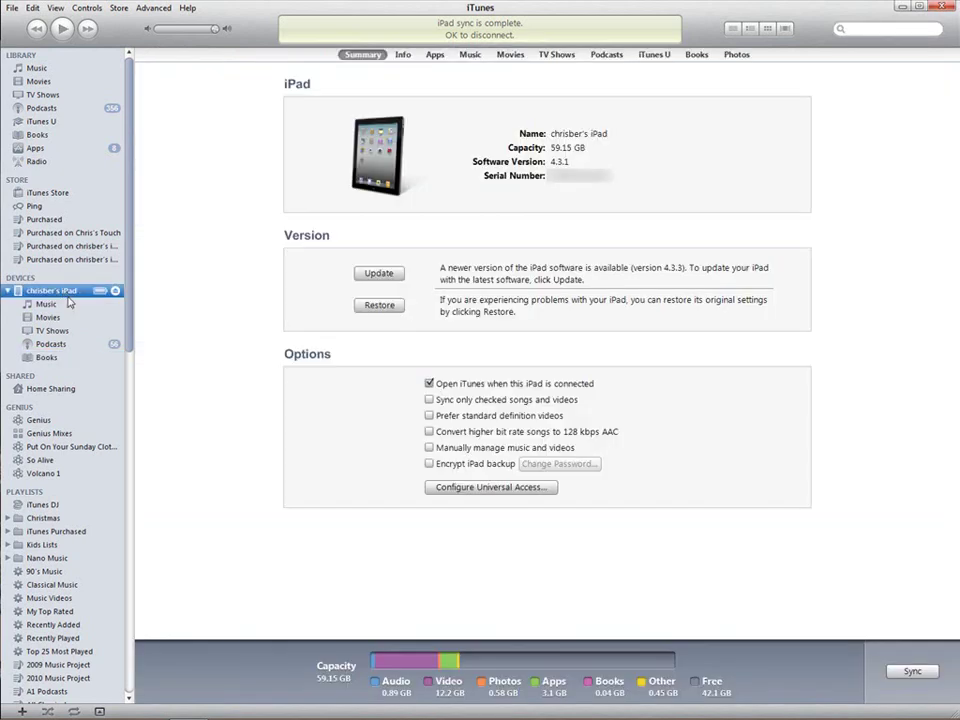
# - Review the iPad's Info sync options and examine the list of apps available for syncing down to the iPad Apps section
pyautogui.click(403, 55)
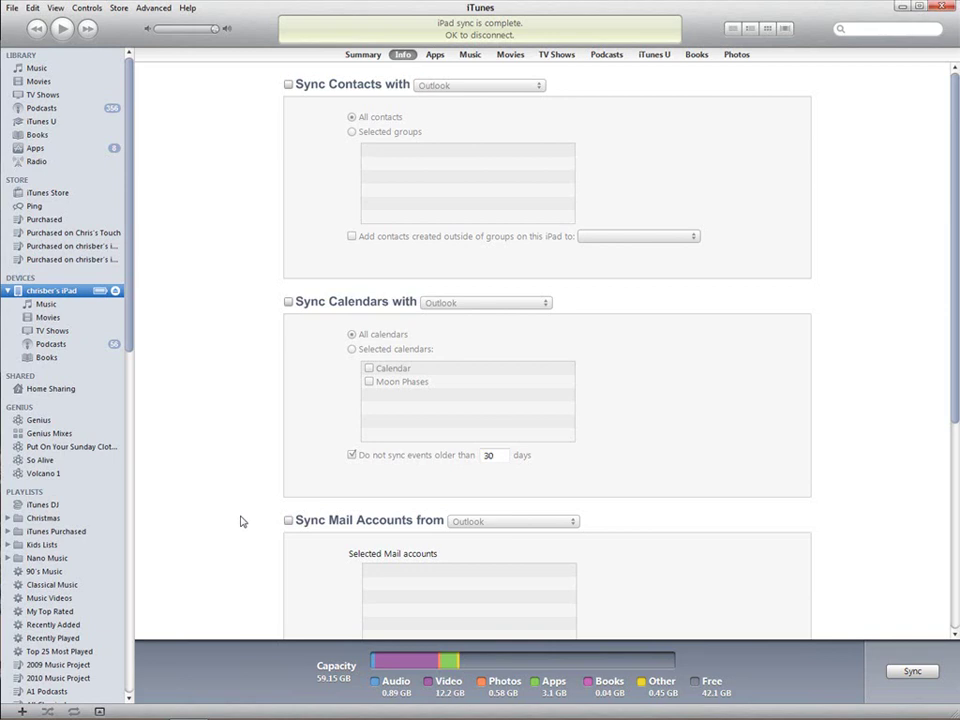
pyautogui.click(444, 59)
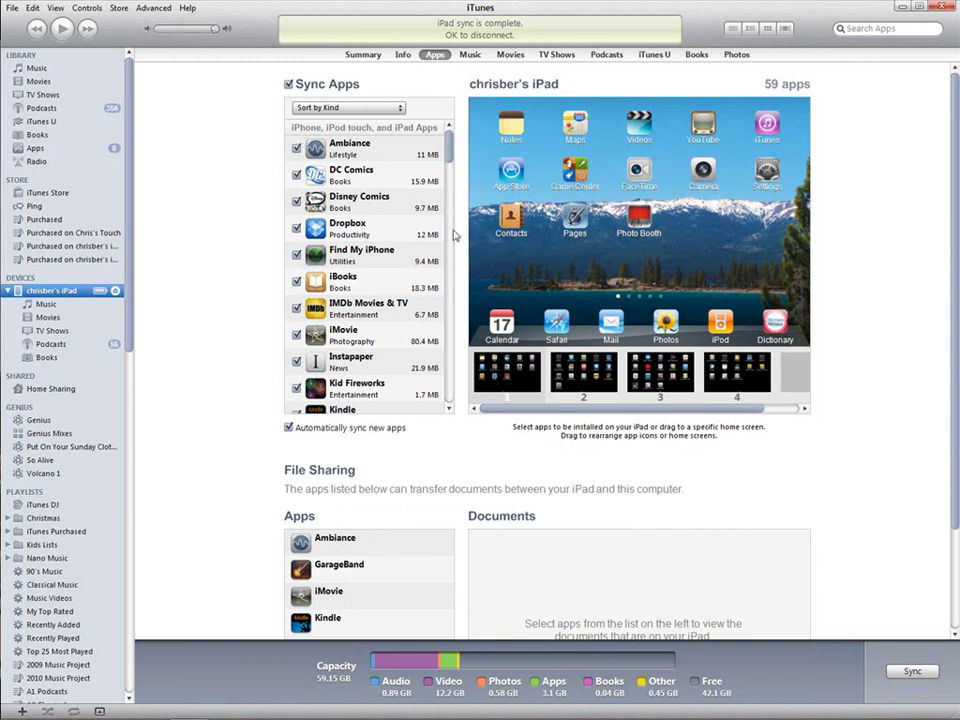
pyautogui.click(450, 392)
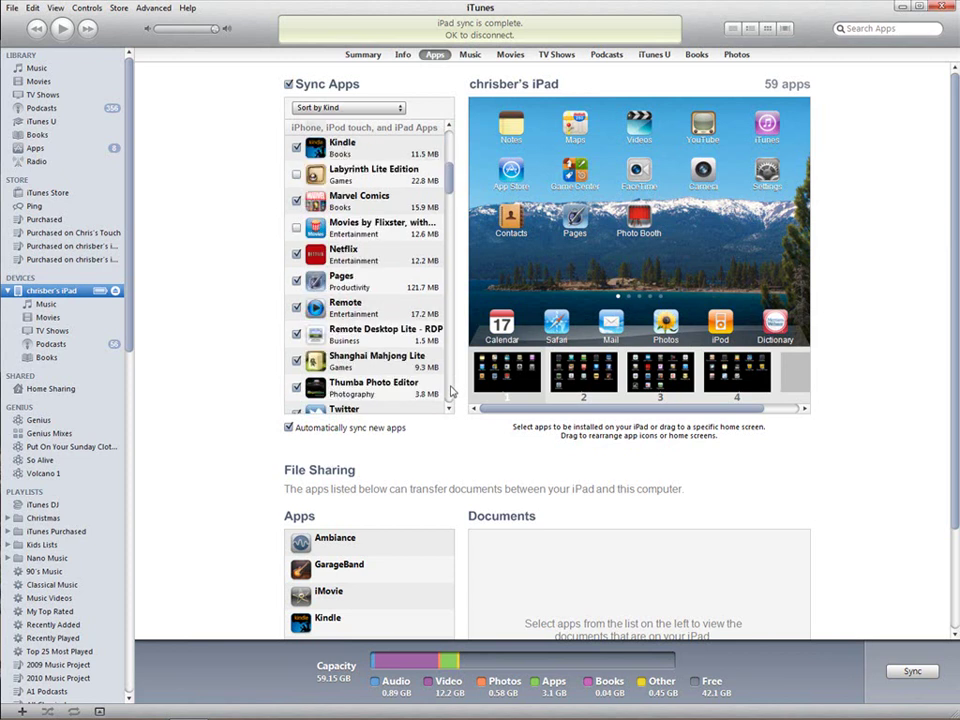
pyautogui.click(450, 392)
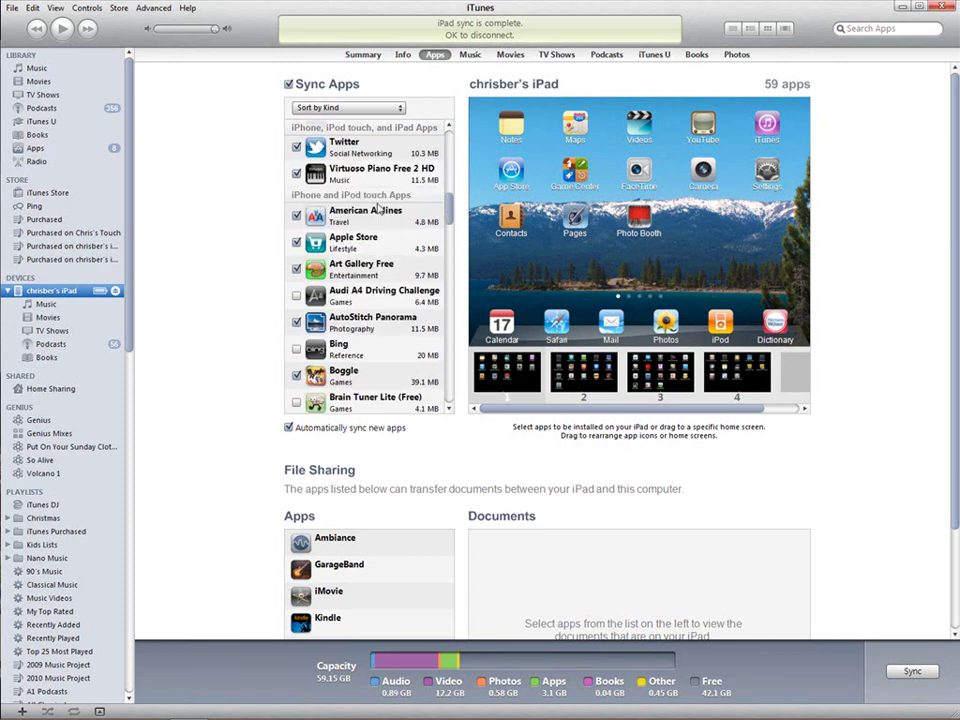
pyautogui.click(451, 392)
pyautogui.click(451, 392)
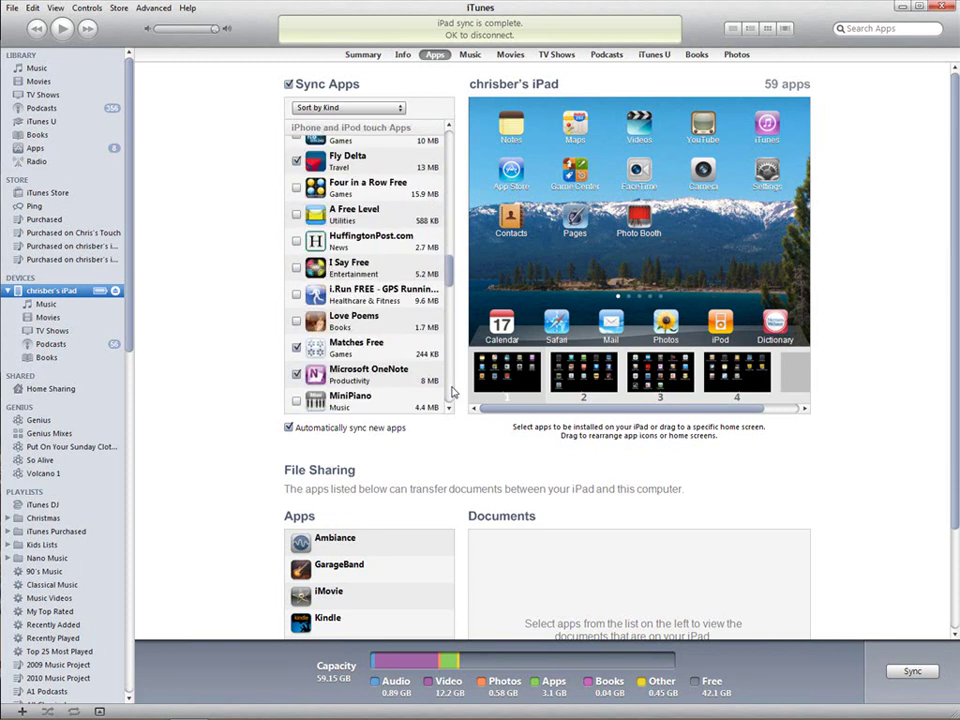
pyautogui.click(451, 392)
pyautogui.click(451, 392)
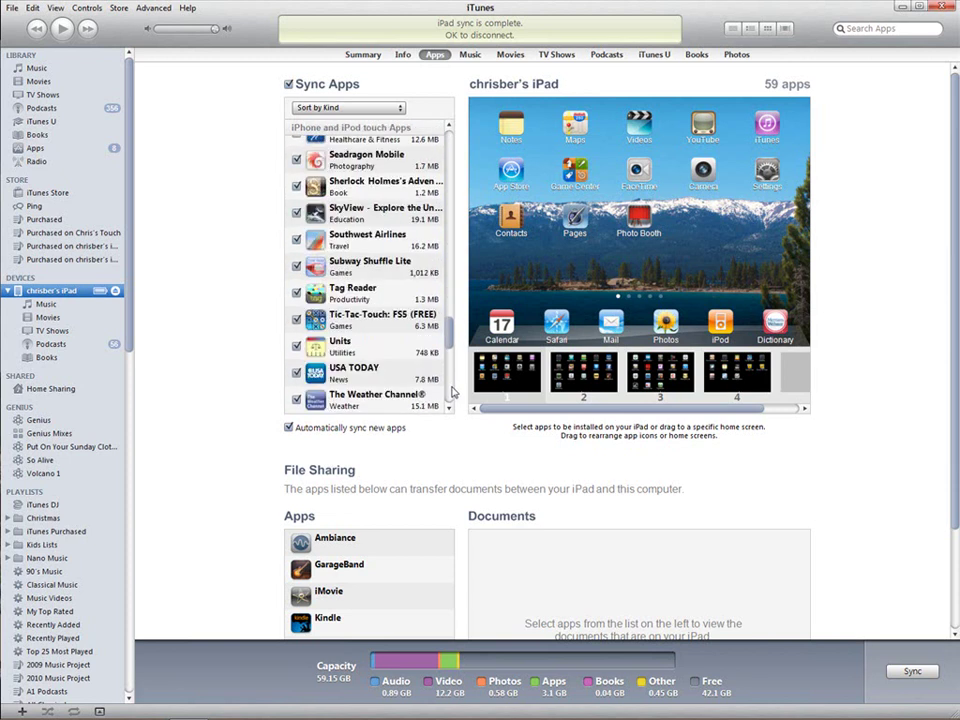
pyautogui.click(451, 392)
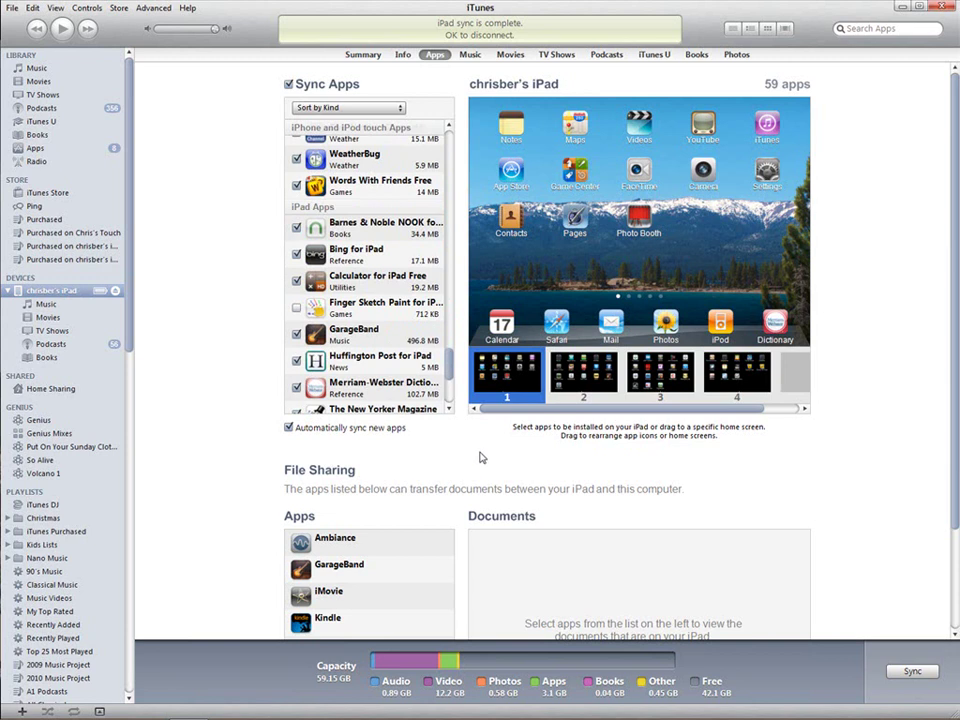
# - Preview the iPad's home screens 2, 3 and 4 and return to home screen 1
pyautogui.click(585, 374)
pyautogui.click(643, 380)
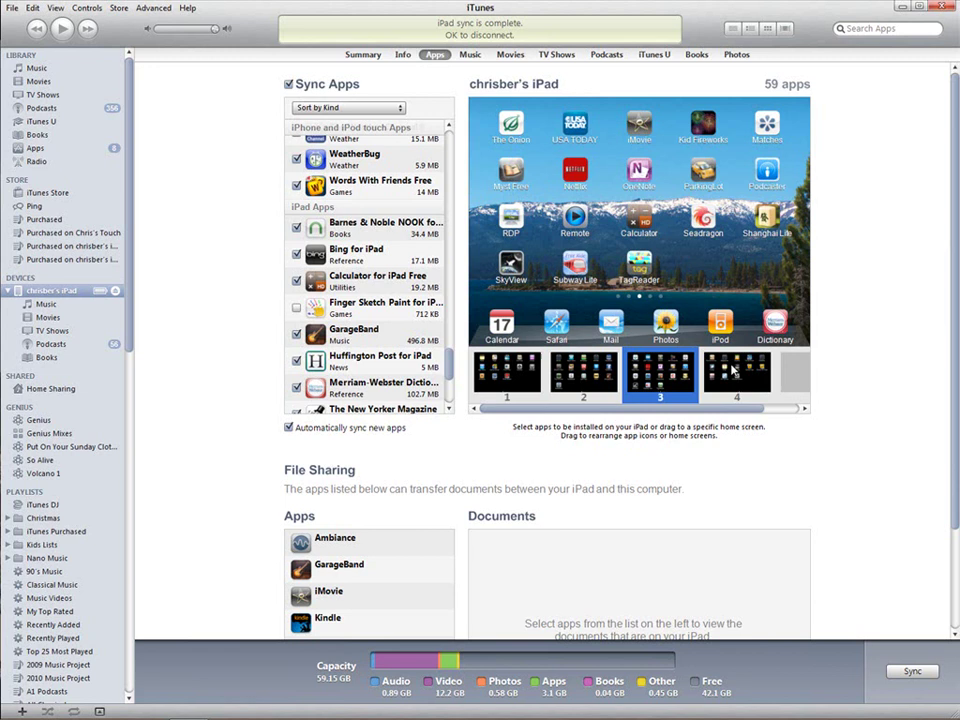
pyautogui.click(733, 371)
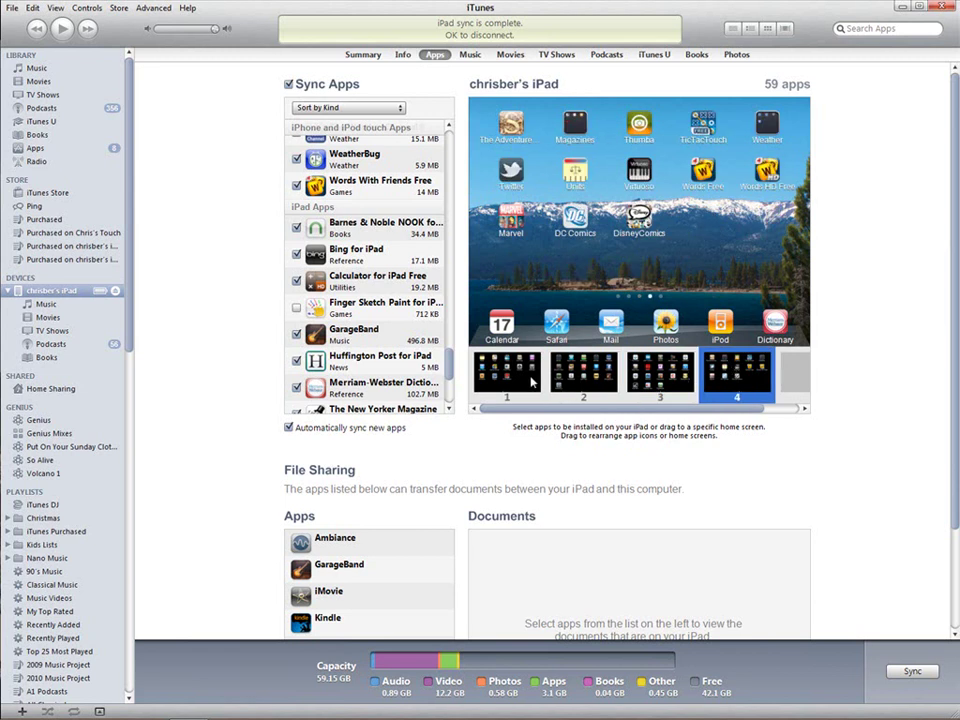
pyautogui.click(619, 296)
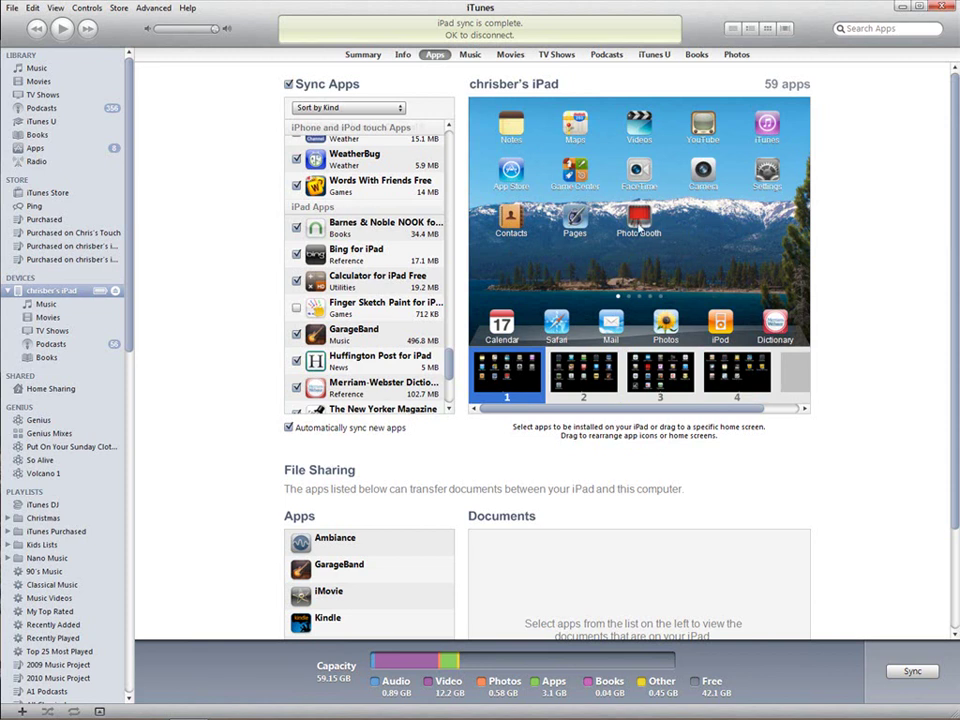
# - Move Dictionary from the iPad's dock to home screen 1 and put Photo Booth in the dock between Photos and iPod
pyautogui.moveTo(776, 328)
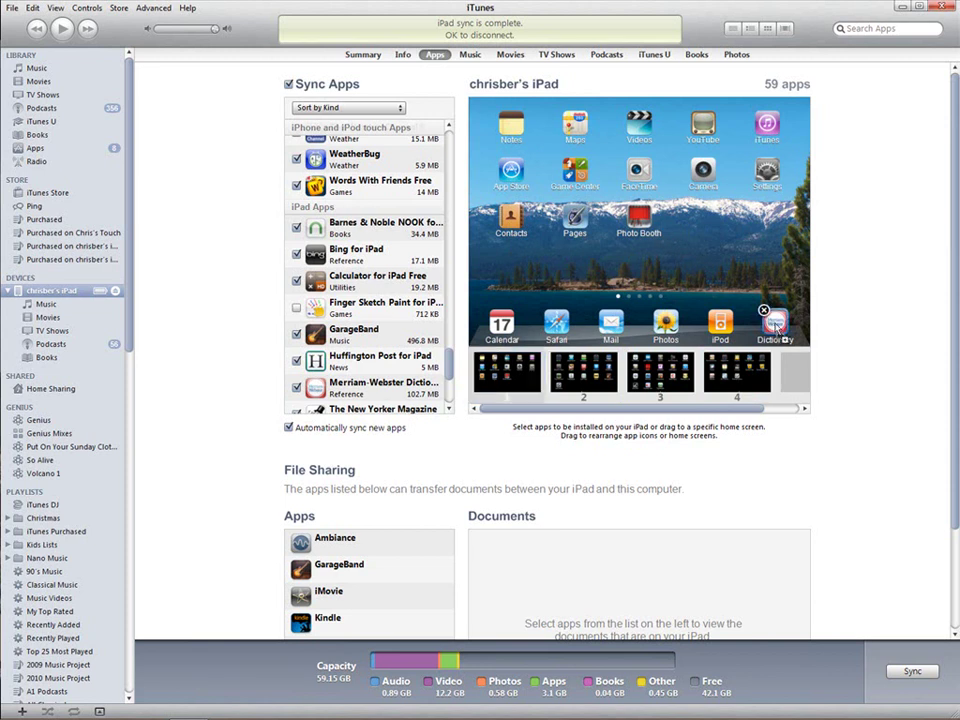
pyautogui.moveTo(777, 327); pyautogui.dragTo(705, 226)
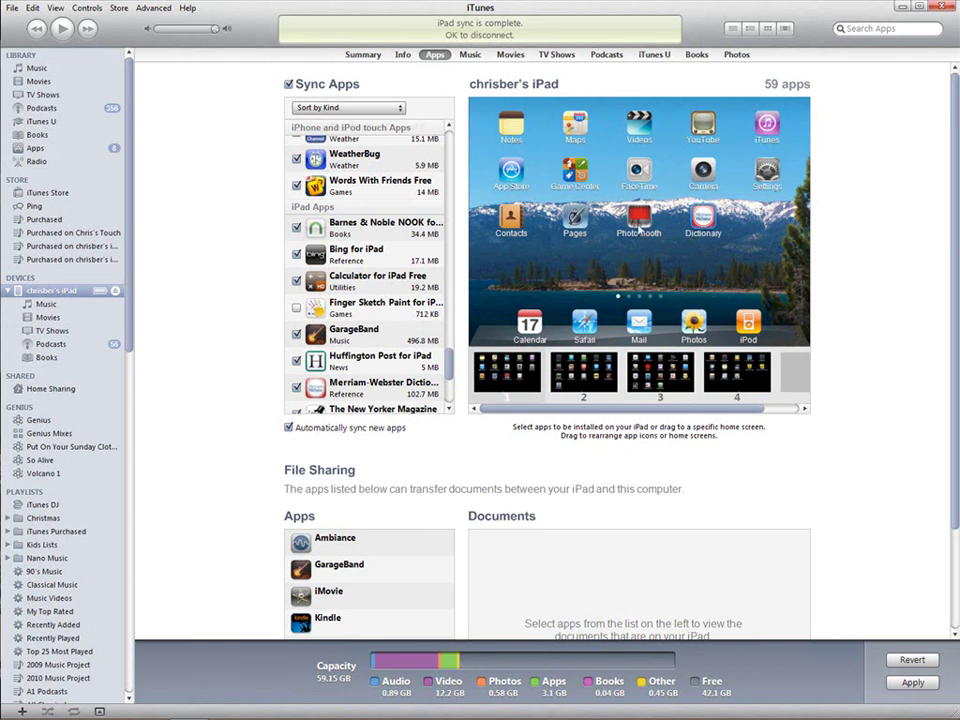
pyautogui.moveTo(639, 218); pyautogui.dragTo(724, 330)
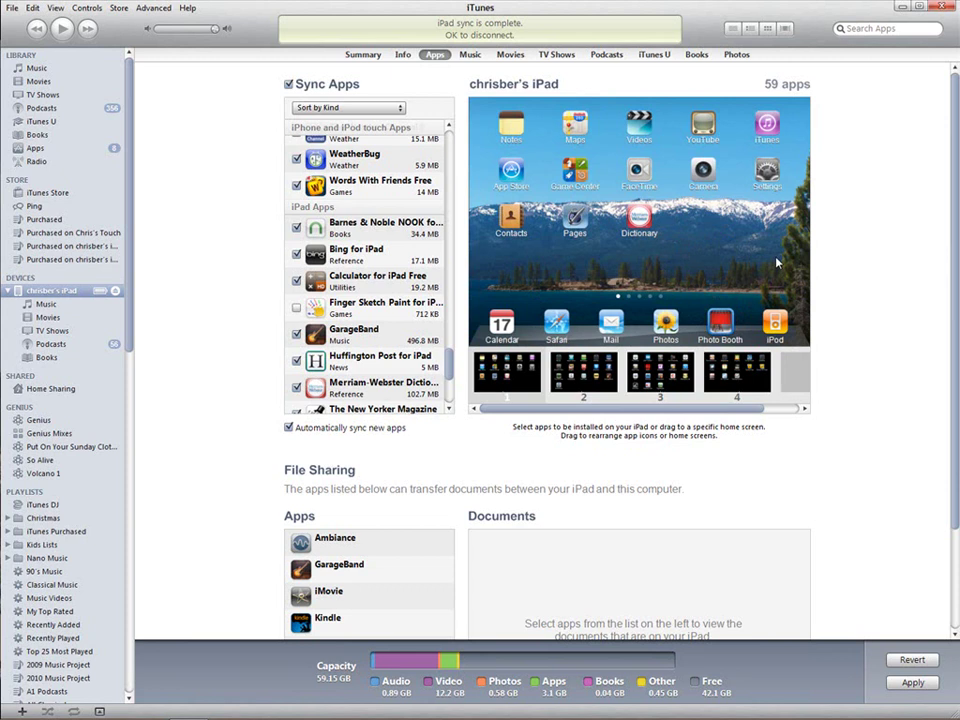
# - View the iPad's Music sync settings and return to its Summary page
pyautogui.click(467, 55)
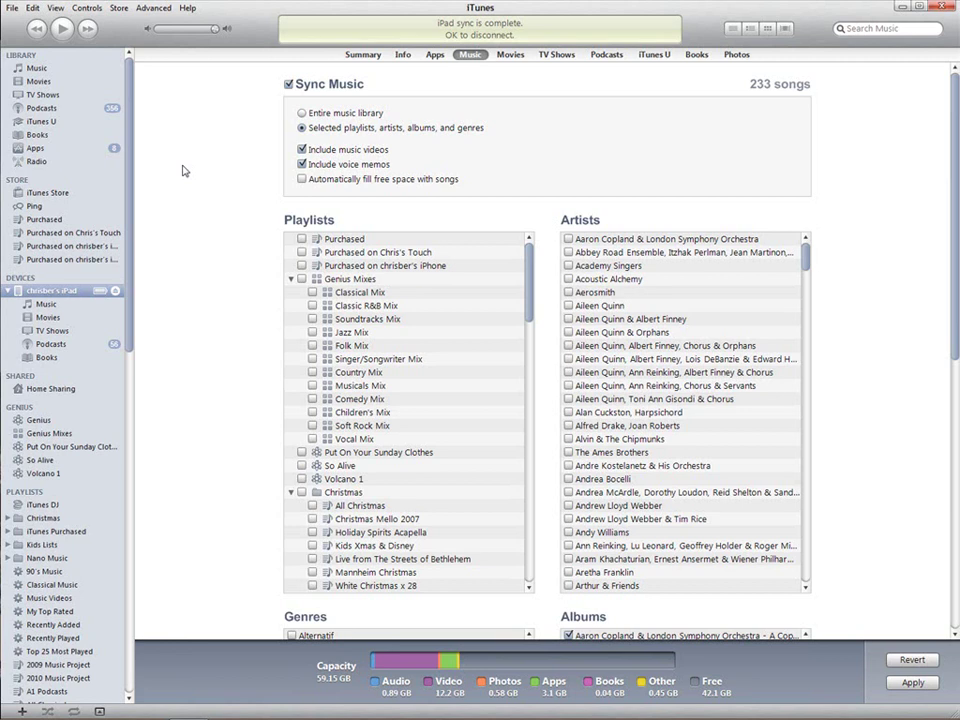
pyautogui.click(362, 54)
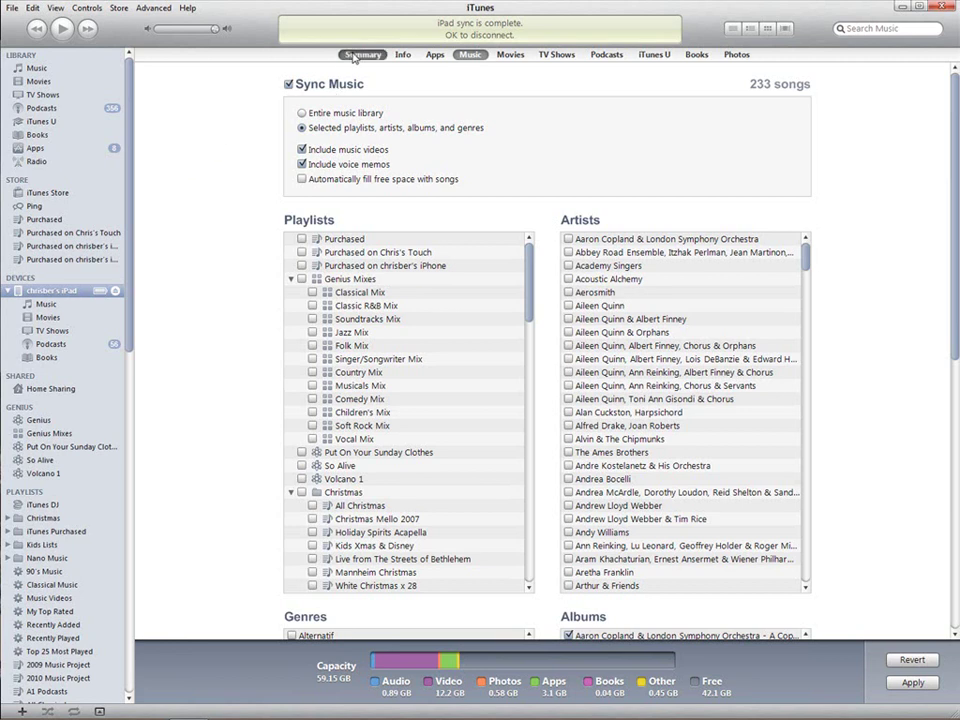